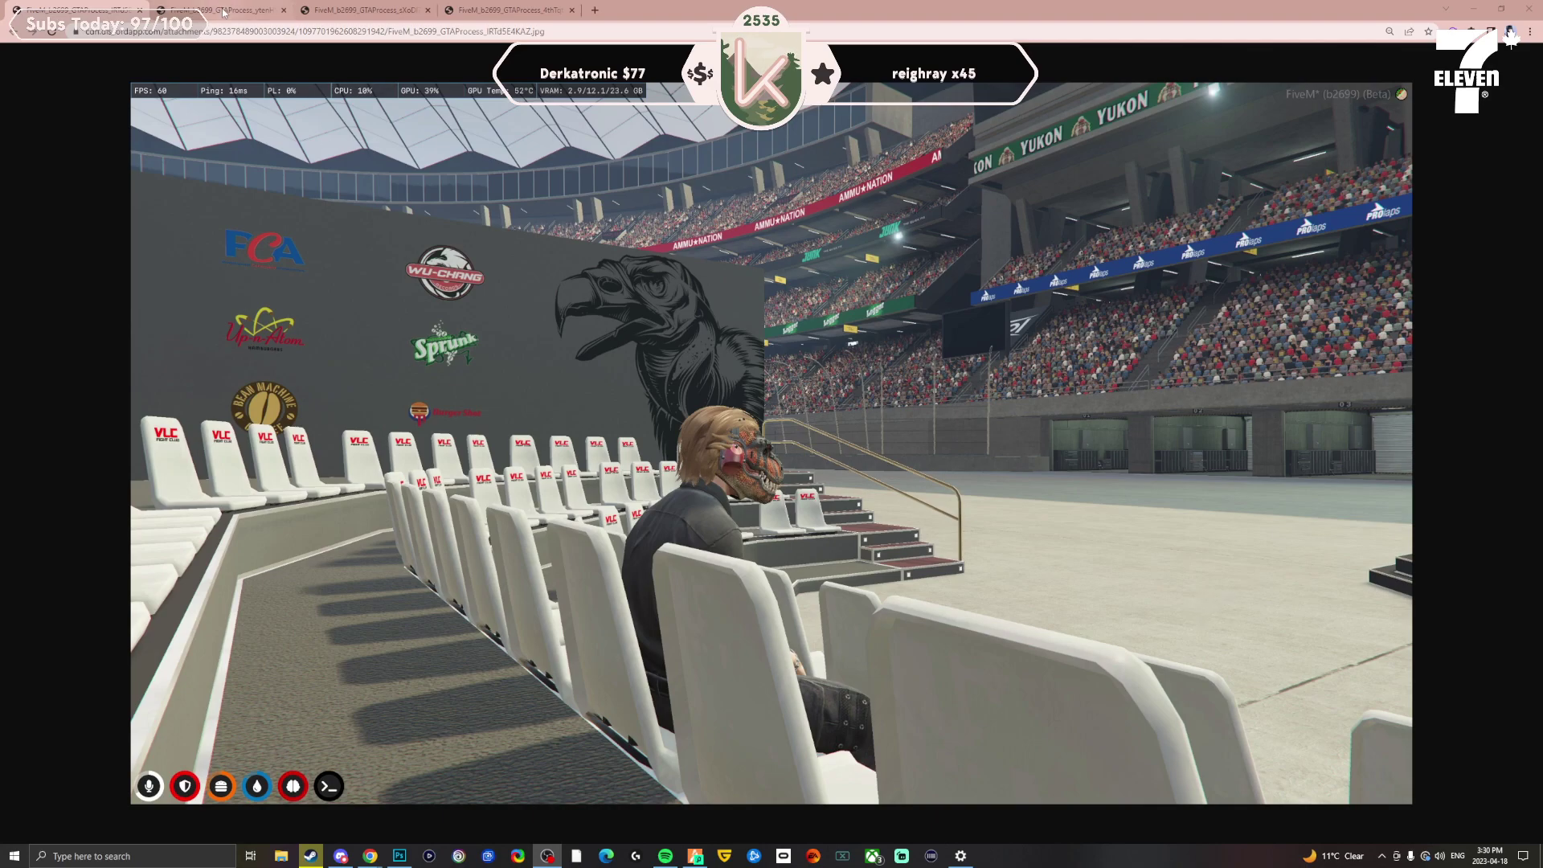
Switch between the stadium screenshot tabs to the character overlooking the arena model
{"action": "left_click", "coordinate": [222, 9]}
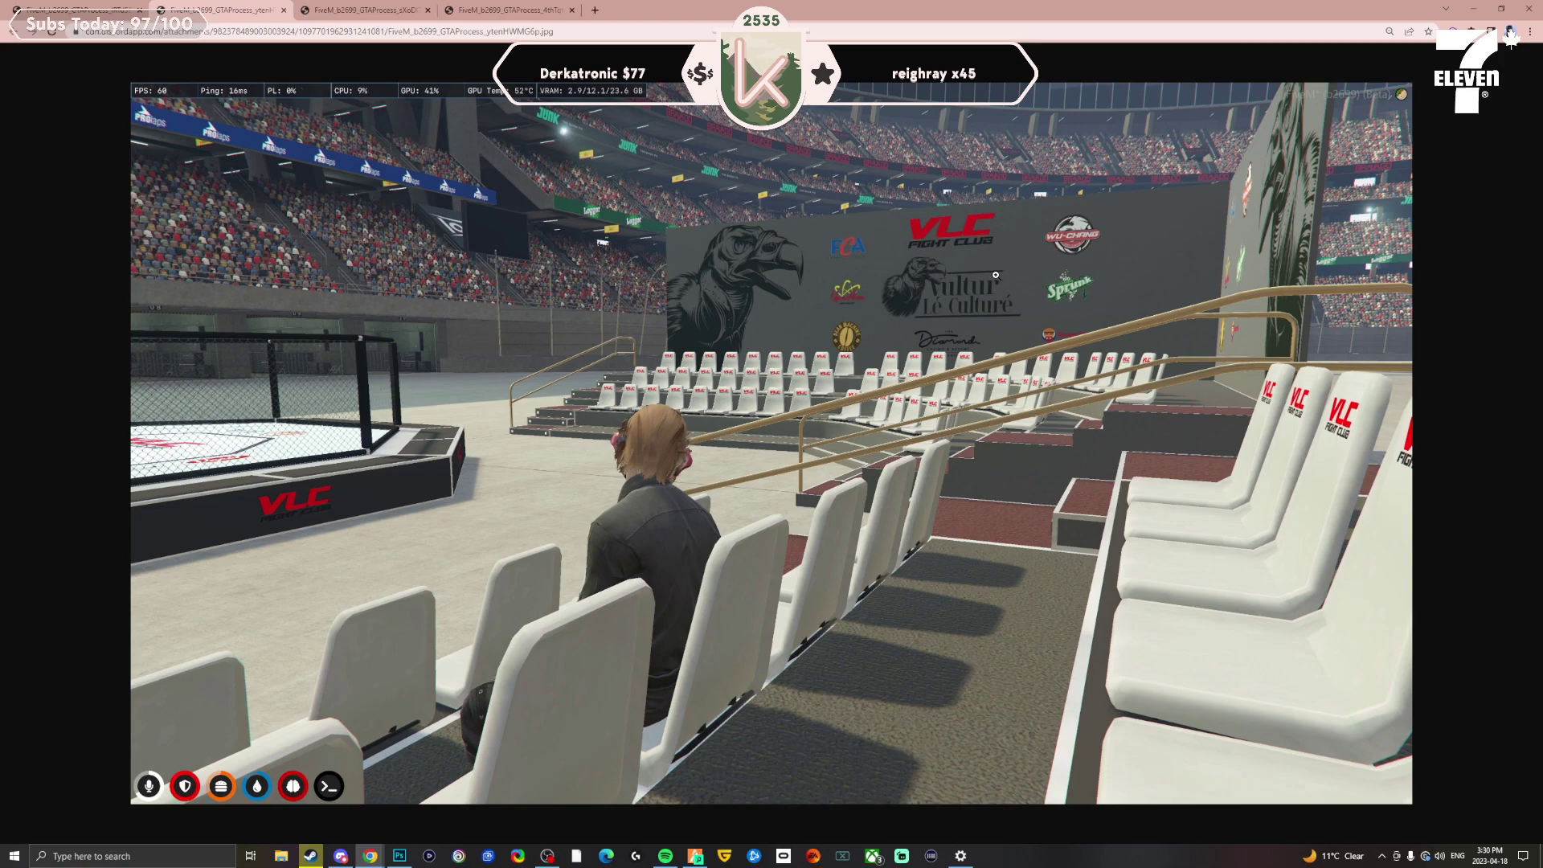
{"action": "left_click", "coordinate": [364, 9]}
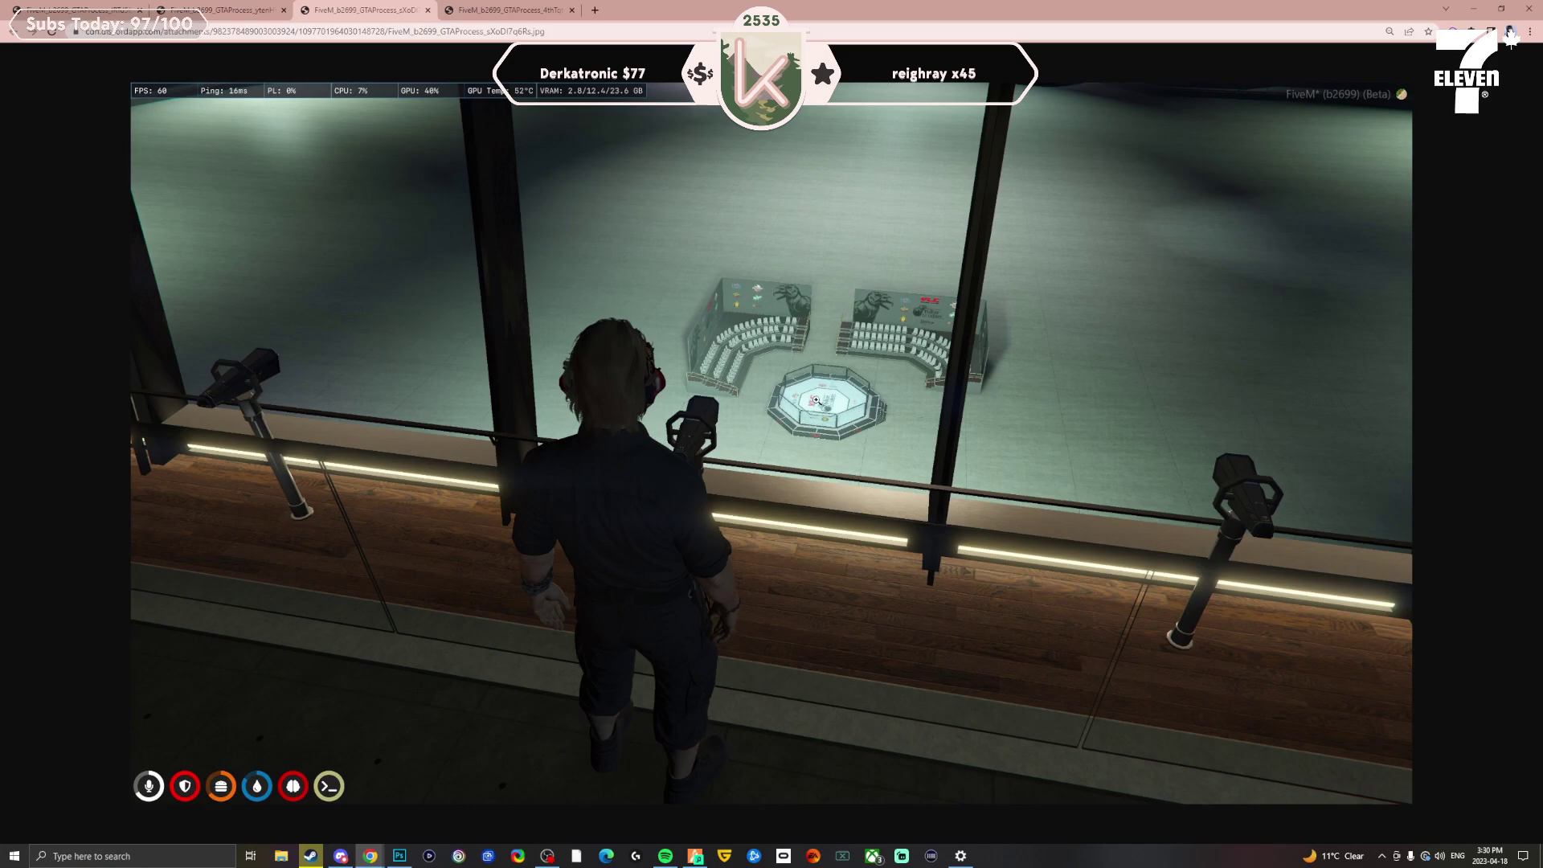
Cycle through the arena screenshot tabs, ending on the fourth tab's top-down octagon cage view
{"action": "left_click", "coordinate": [509, 10]}
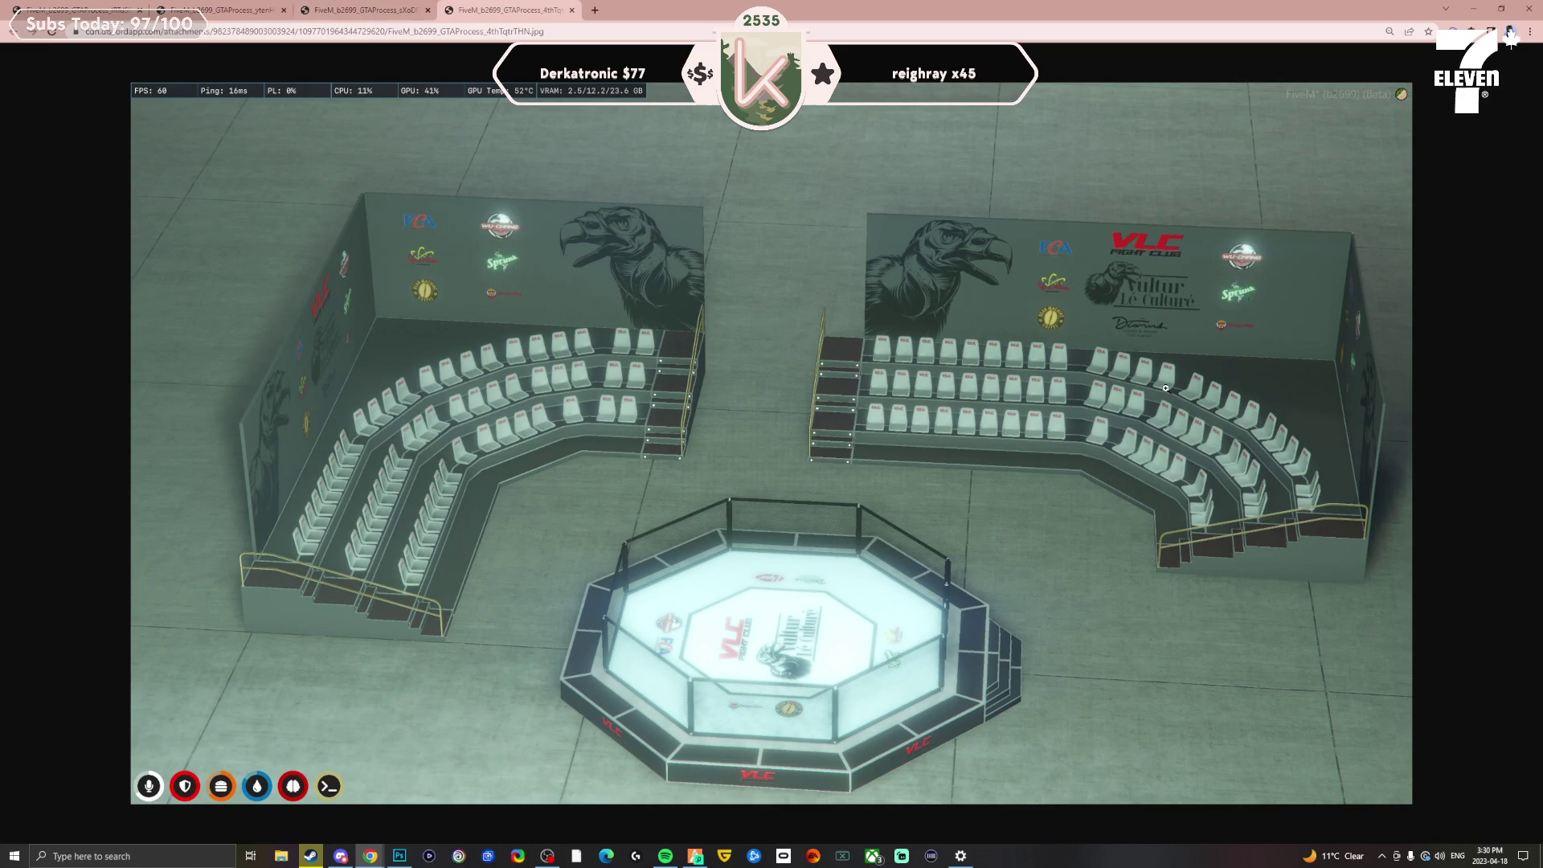
{"action": "left_click", "coordinate": [393, 9]}
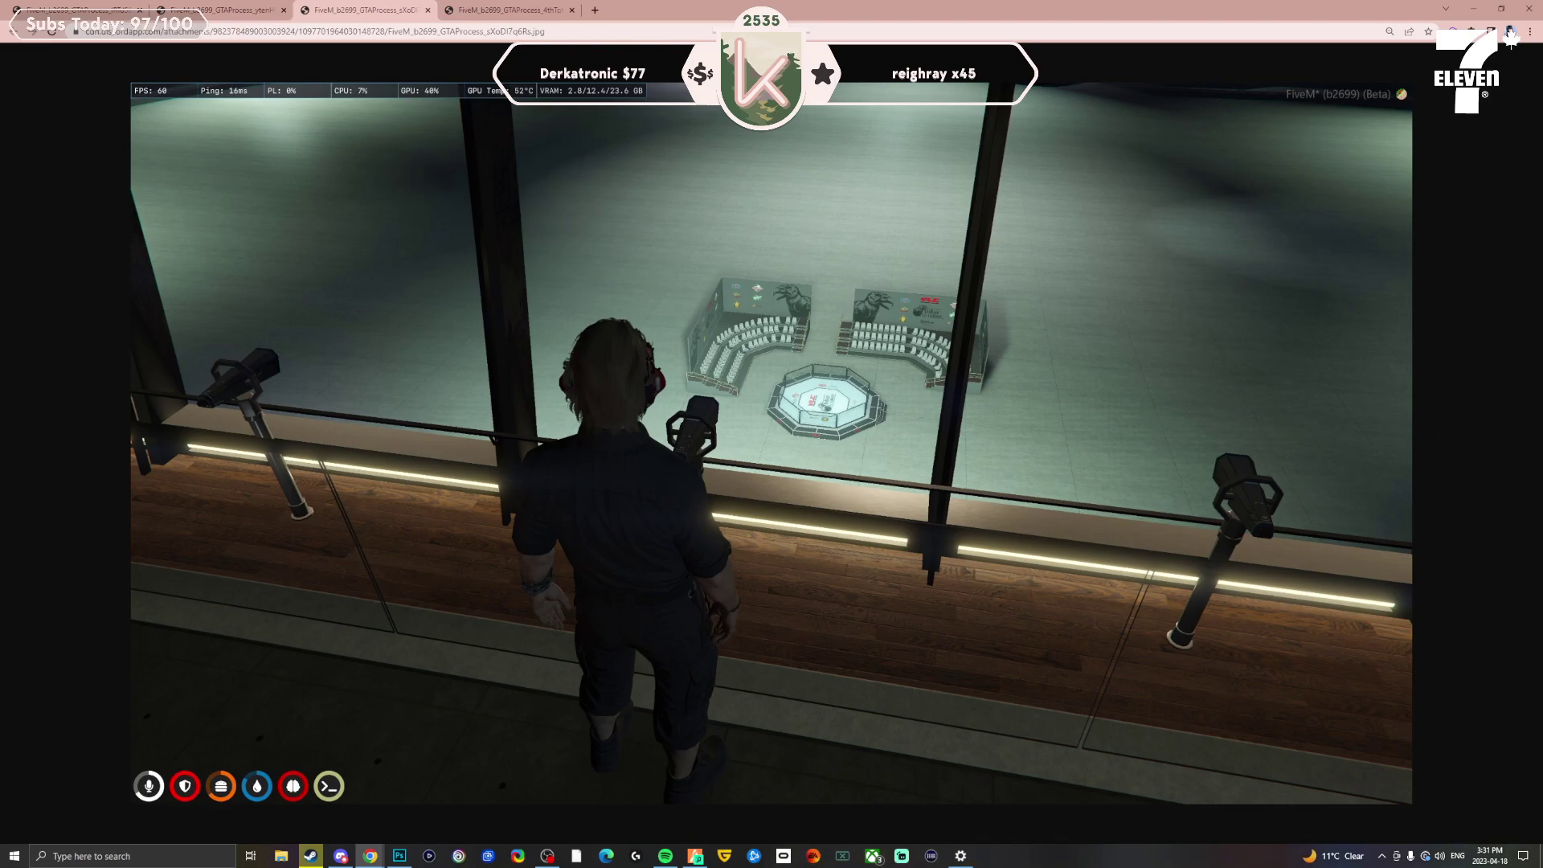
{"action": "key", "text": "ctrl+Tab"}
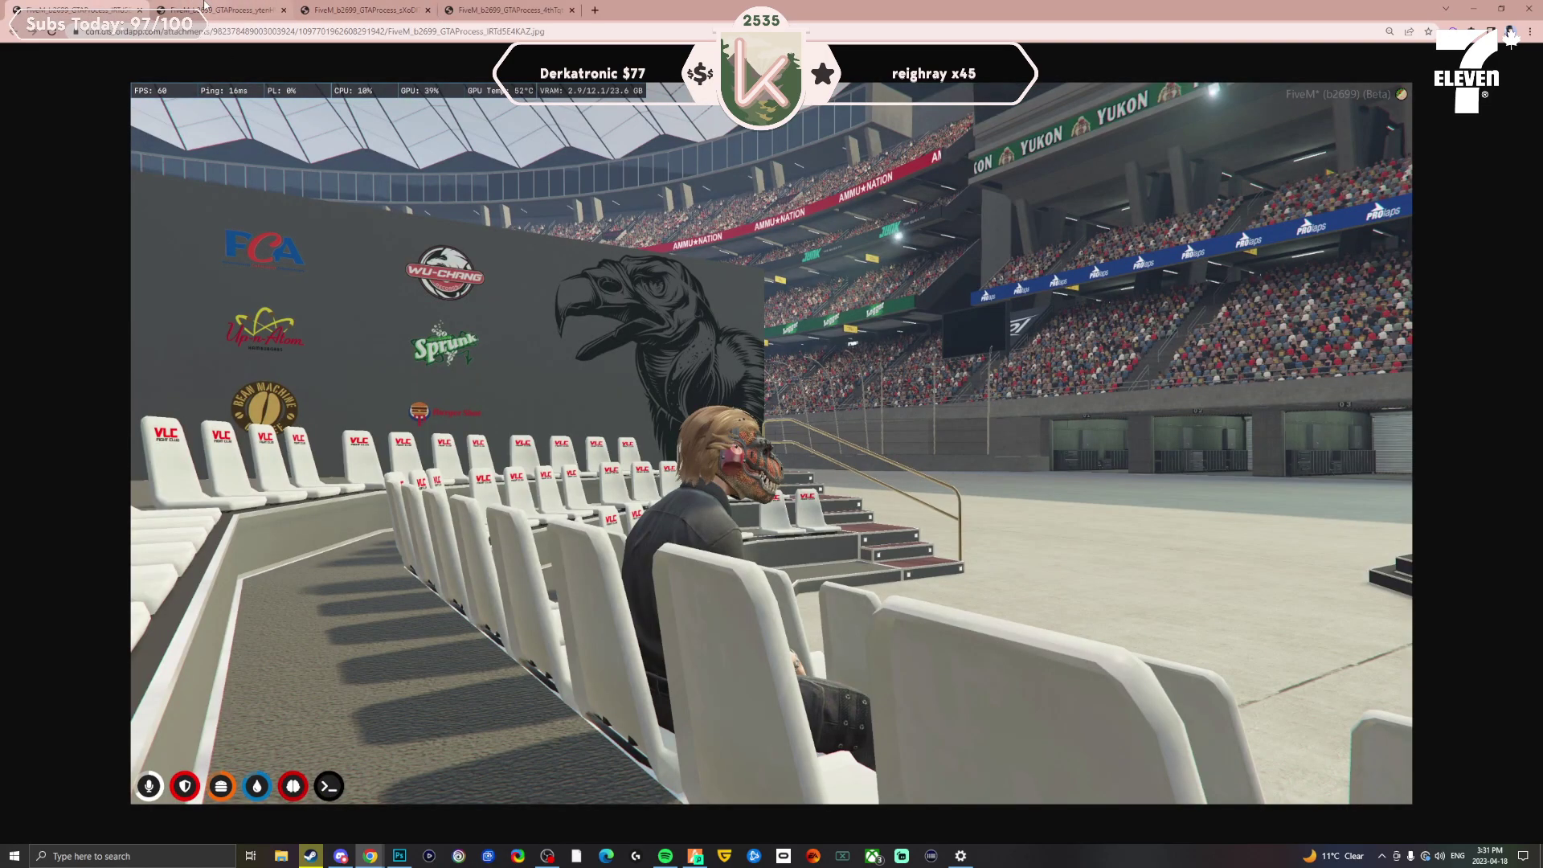
{"action": "left_click", "coordinate": [363, 10]}
{"action": "left_click", "coordinate": [506, 10]}
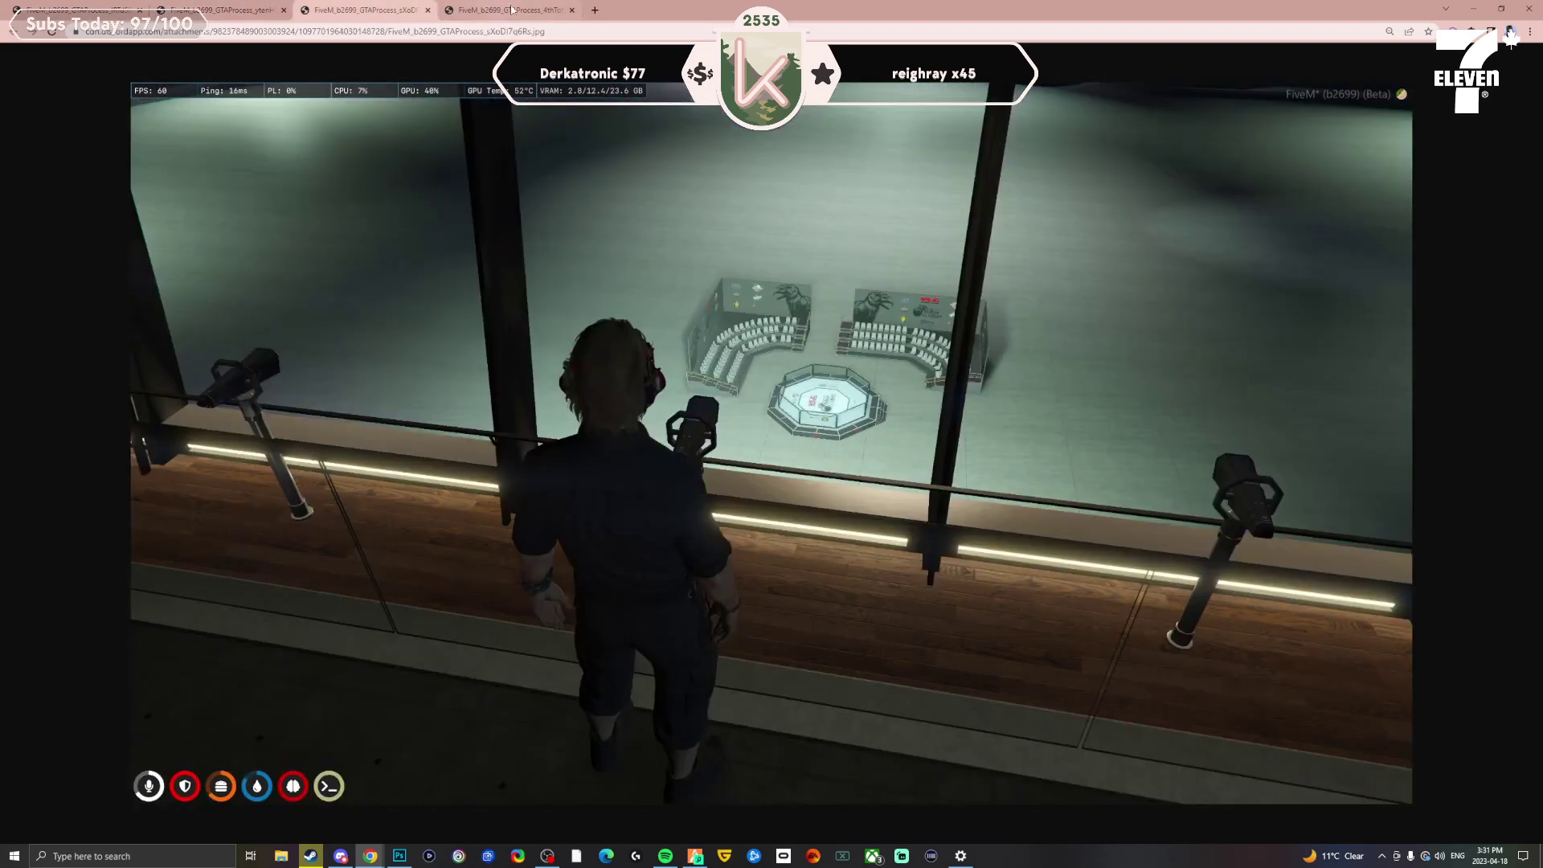
{"action": "left_click", "coordinate": [511, 11]}
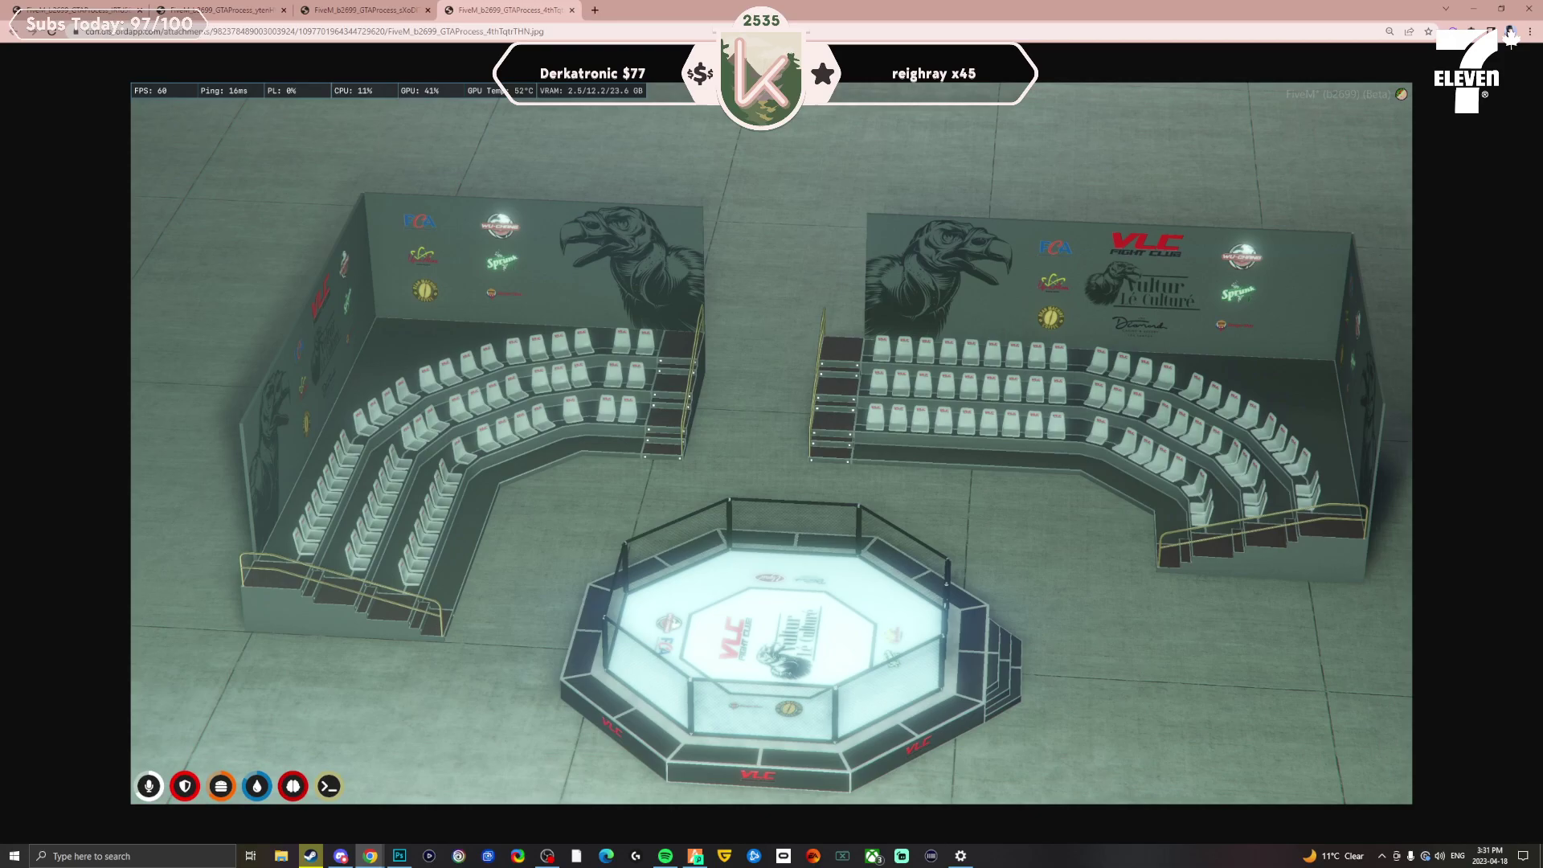
Return to FiveM and accelerate the white car through the intersection along Mirror Park's curve
{"action": "key", "text": "alt+Tab"}
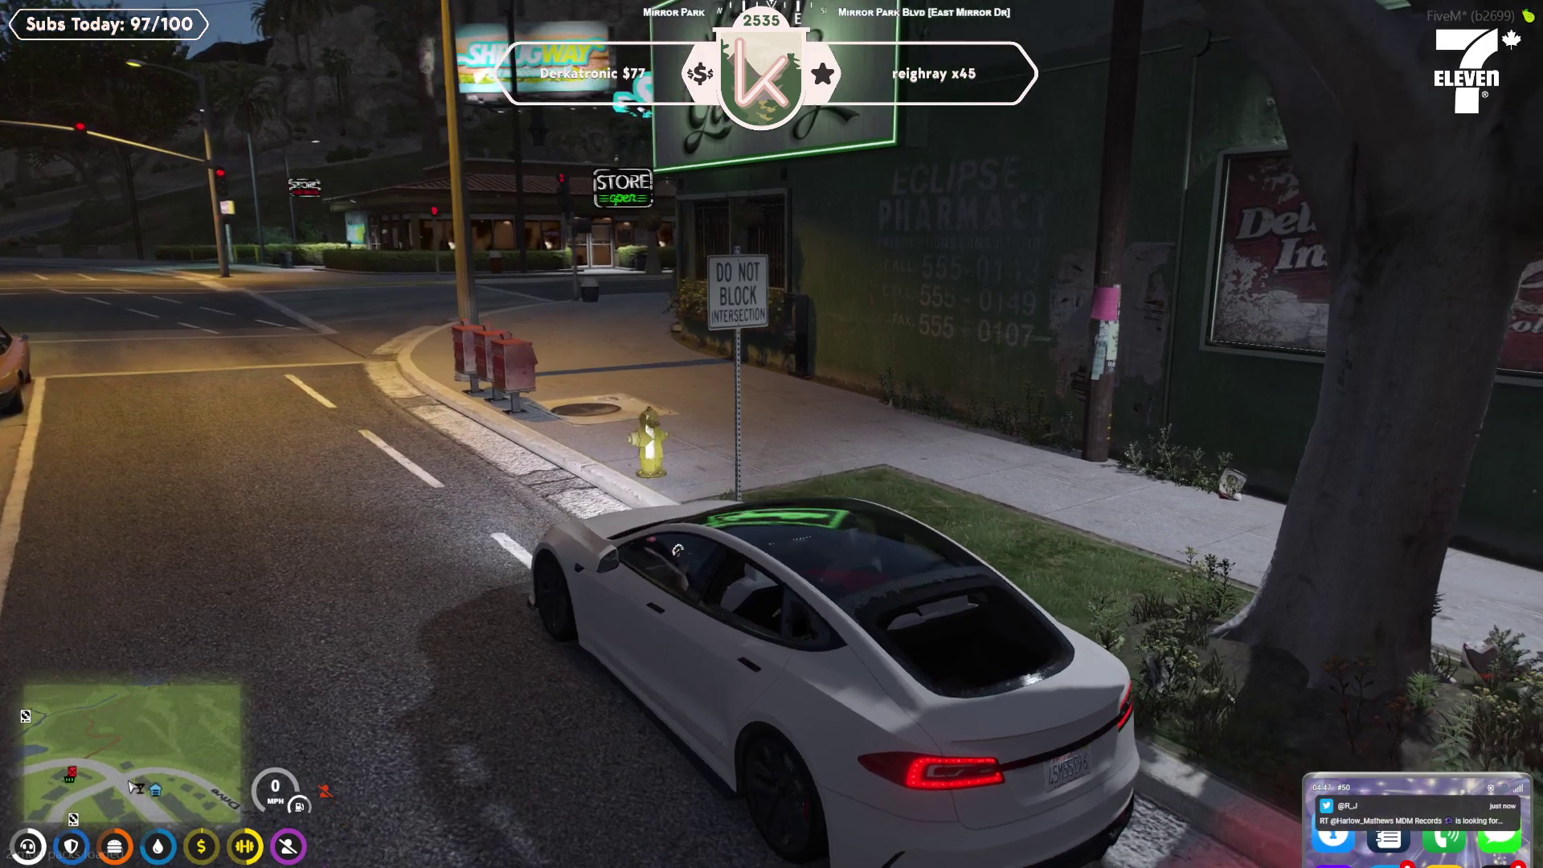
{"action": "key", "text": "w"}
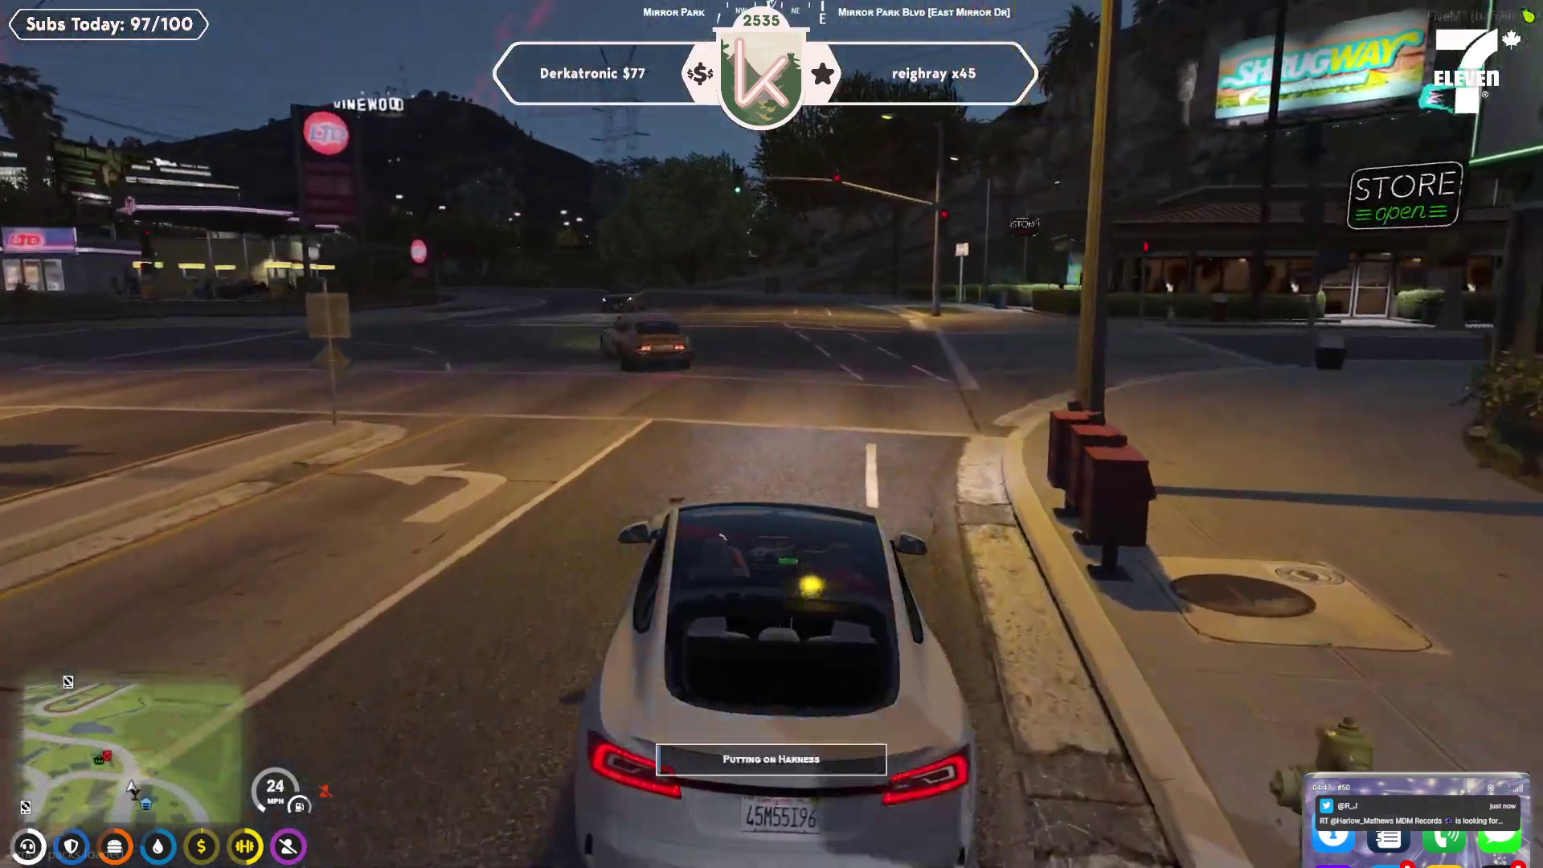
{"action": "key", "text": "w"}
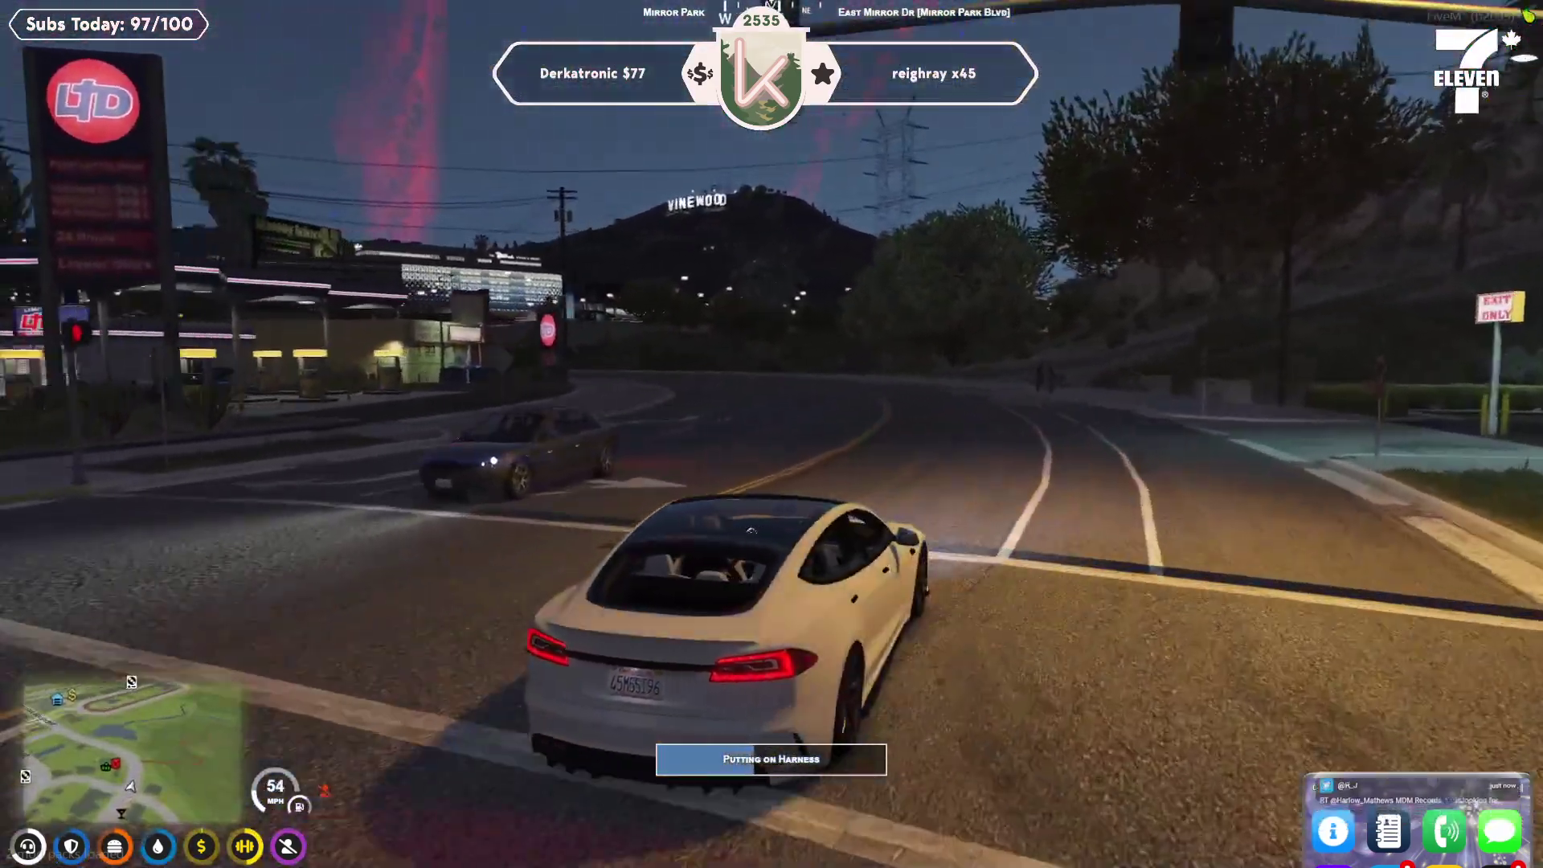
{"action": "key", "text": "w"}
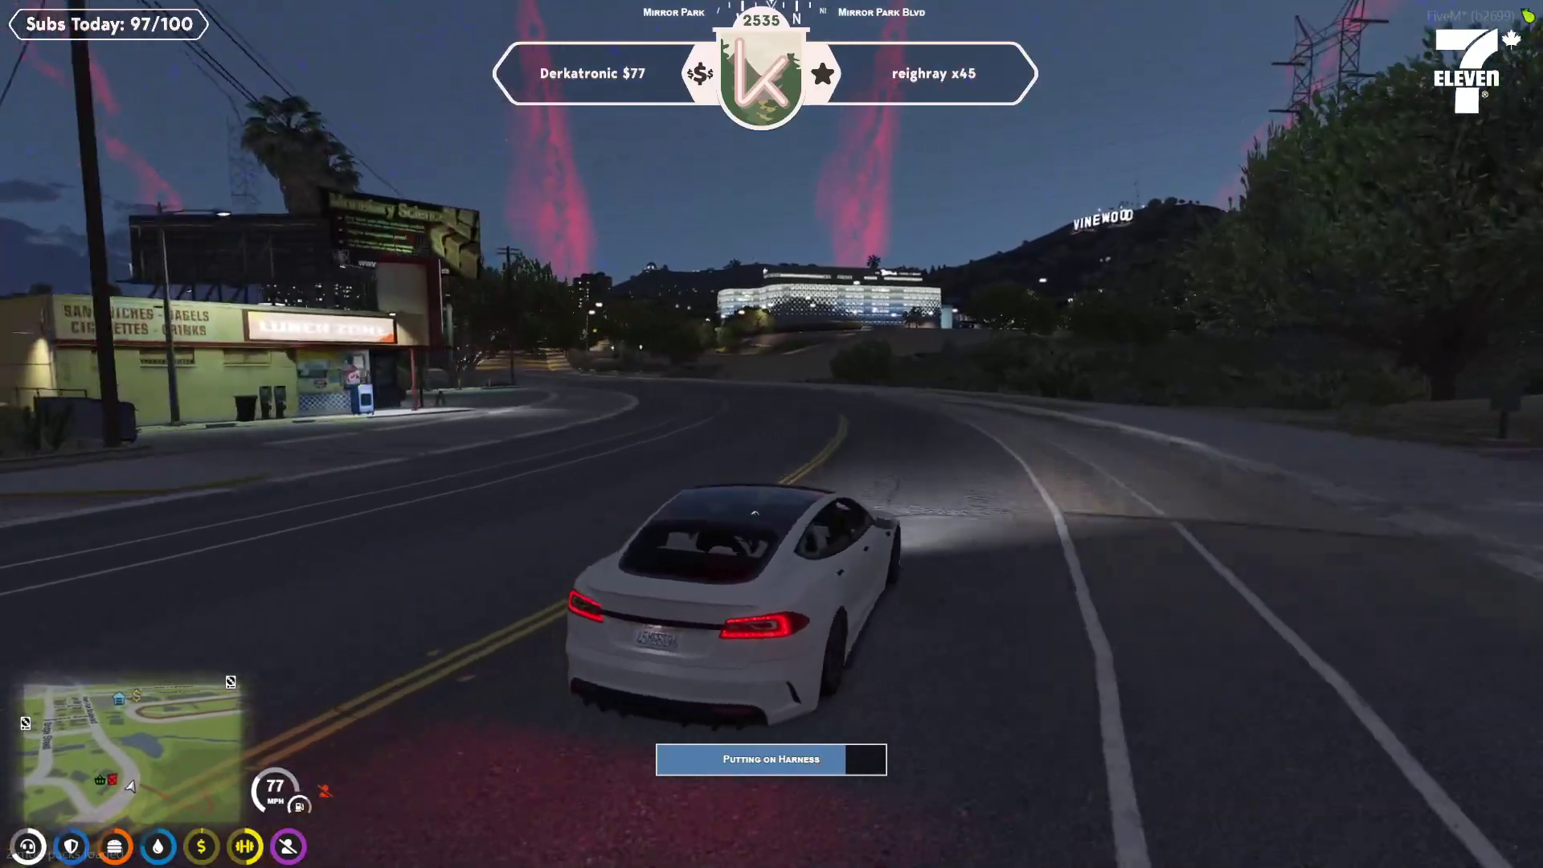